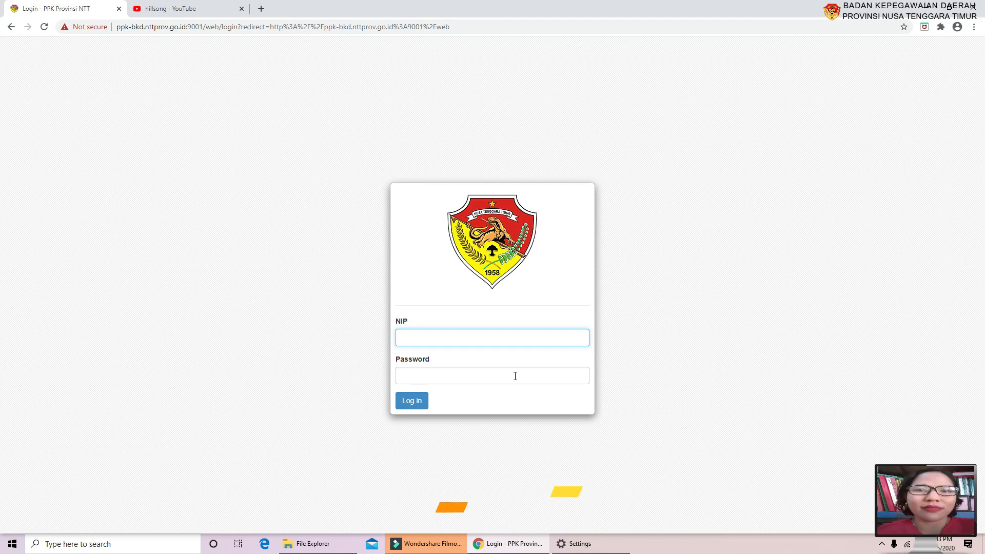
# - Log in with the supervisor demo account's NIP and account password
pyautogui.press('Down')
pyautogui.write('demo.atasan')
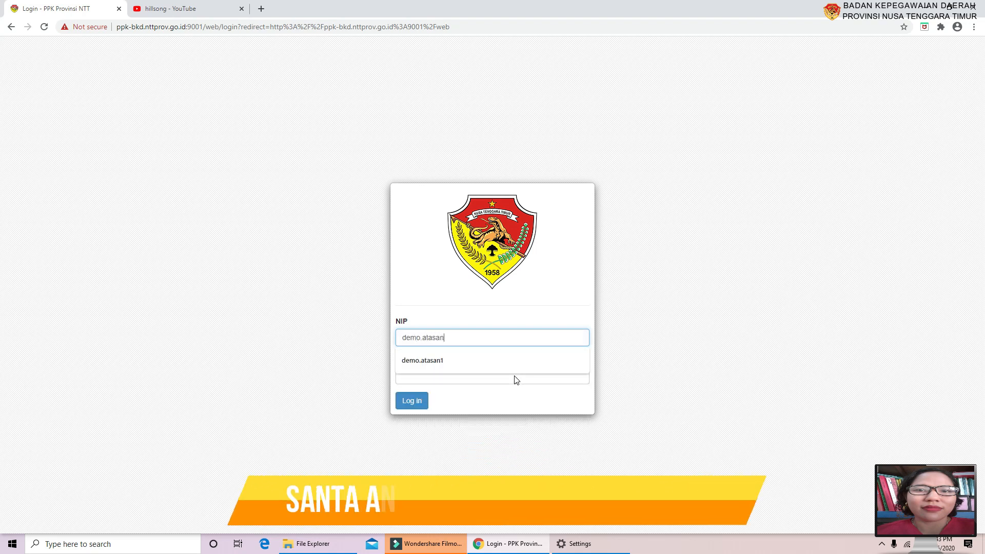
pyautogui.click(516, 370)
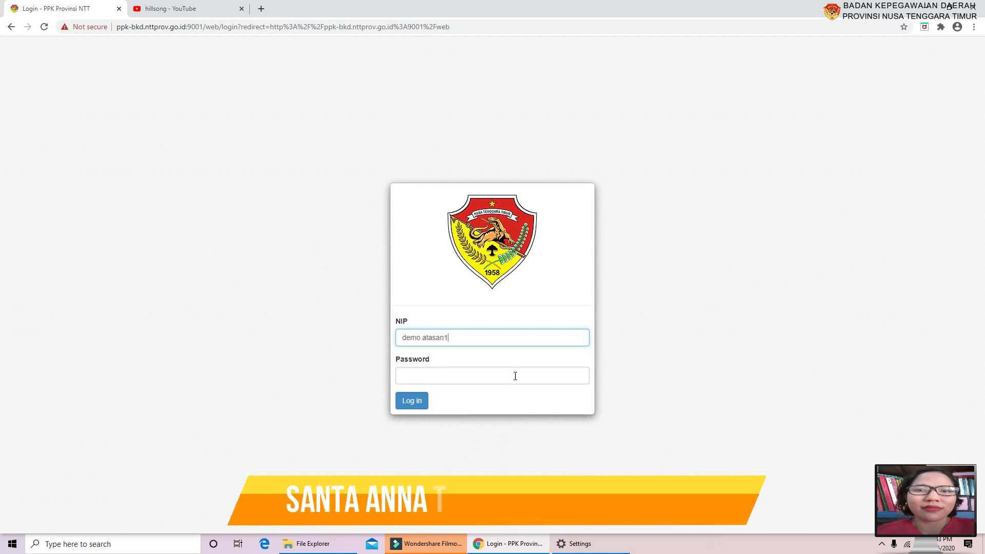
pyautogui.click(515, 376)
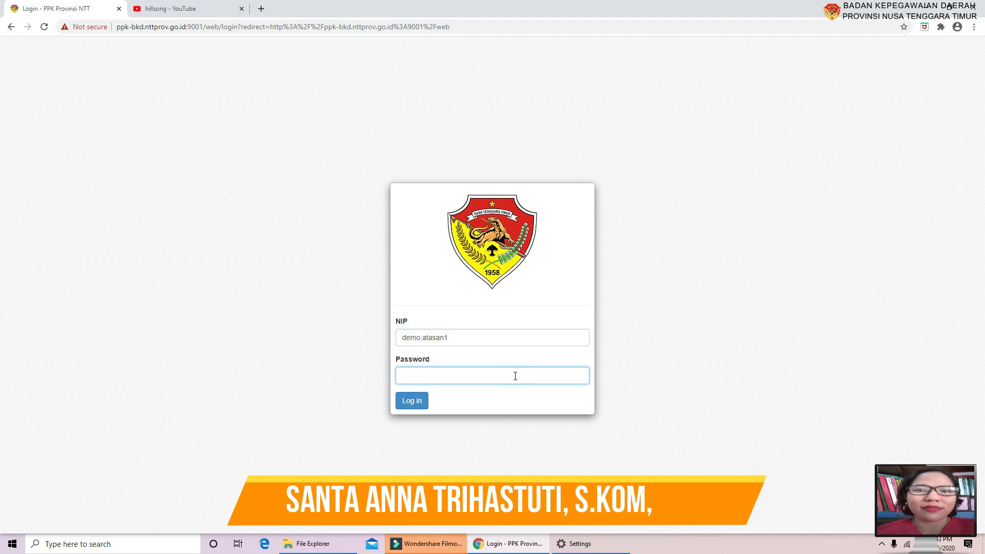
pyautogui.write('1')
pyautogui.click(411, 402)
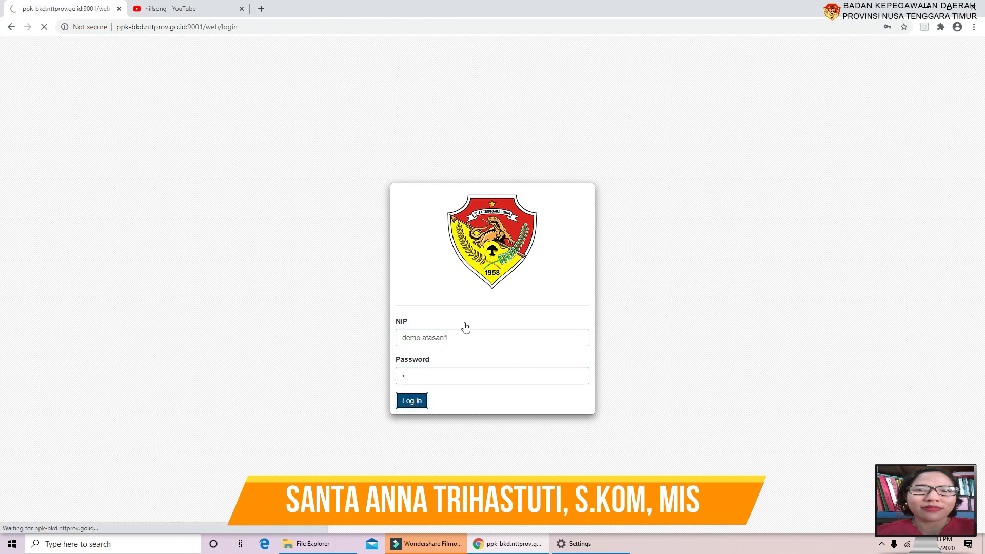
# - Open the Penilaian Sasaran Kerja list in Prestasi Kerja and group its activities by Pegawai Yang Dinilai
pyautogui.moveTo(543, 551)
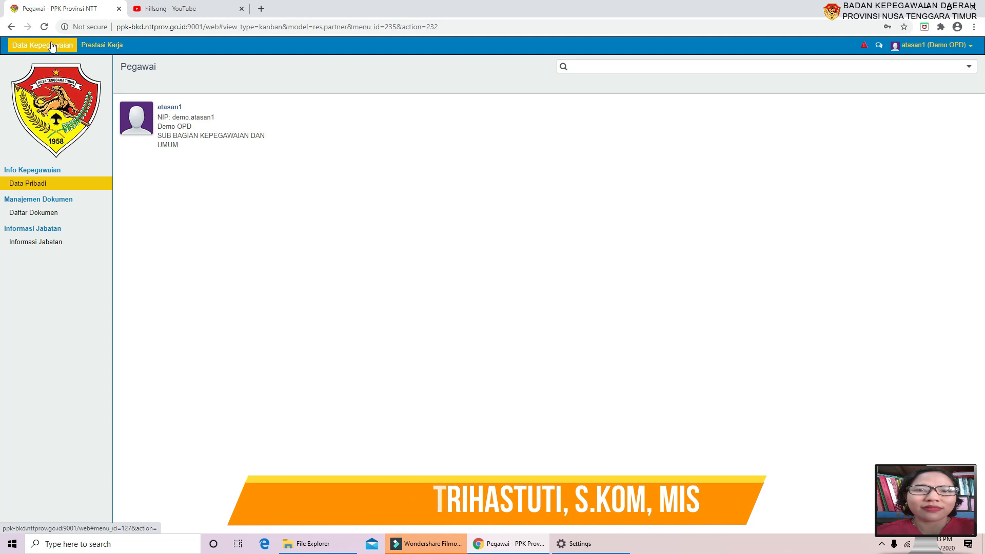
pyautogui.click(105, 47)
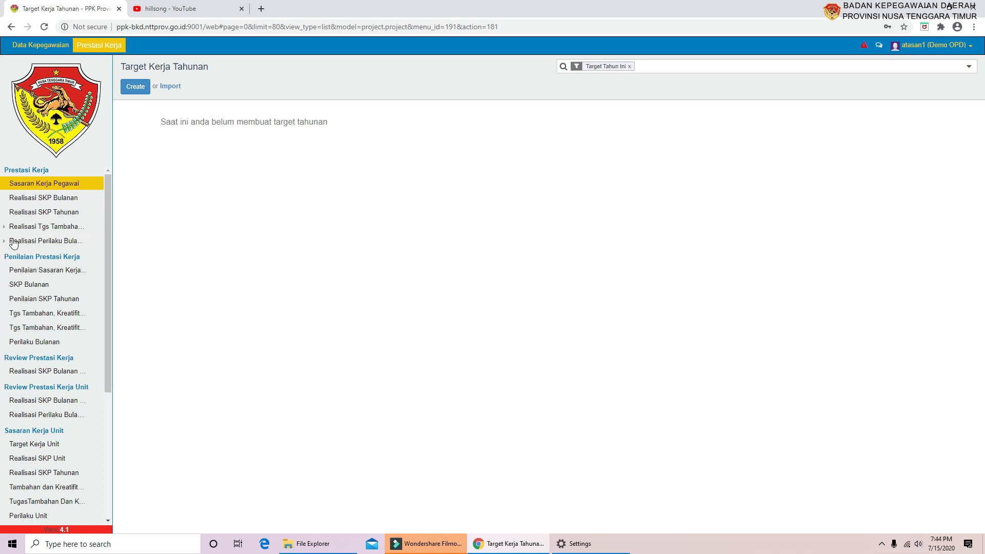
pyautogui.click(31, 272)
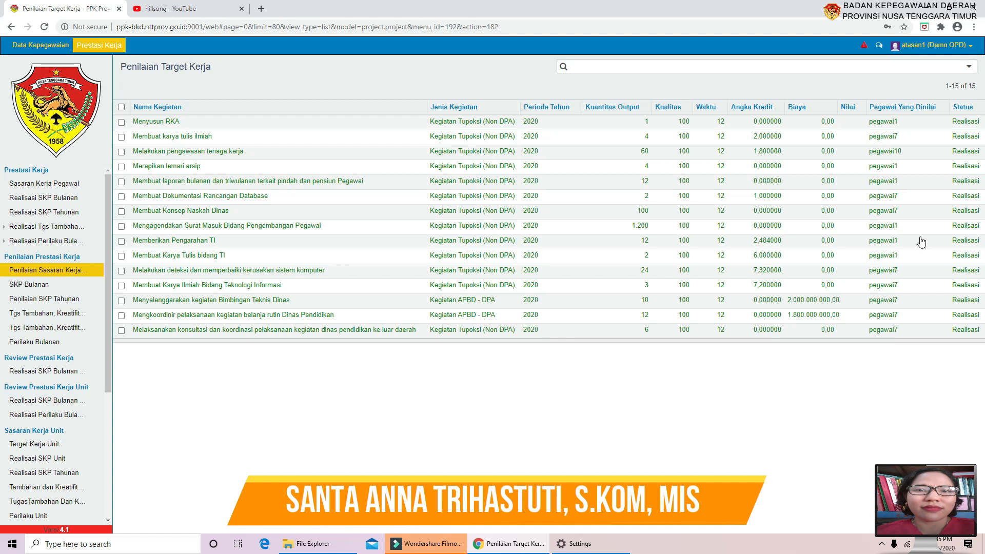
pyautogui.click(969, 68)
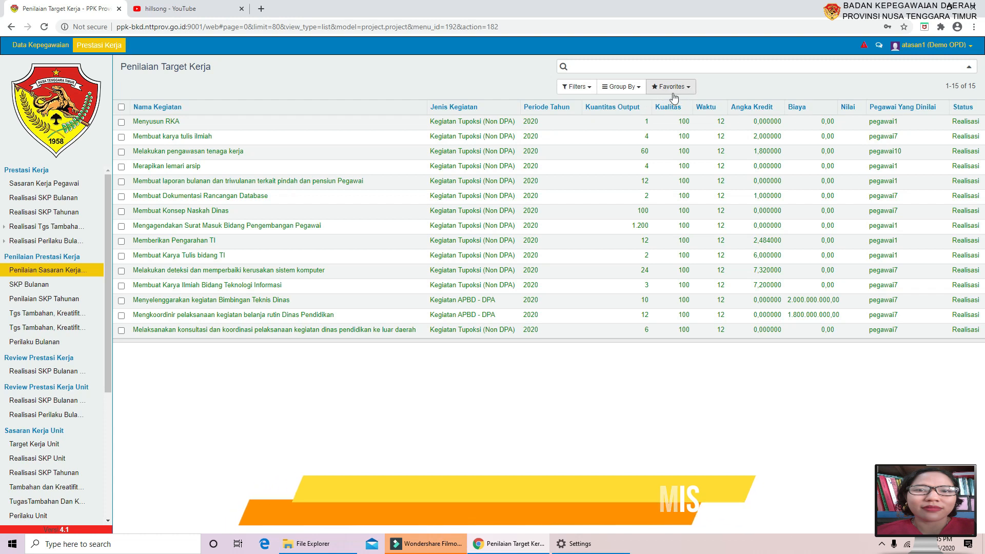
pyautogui.click(639, 91)
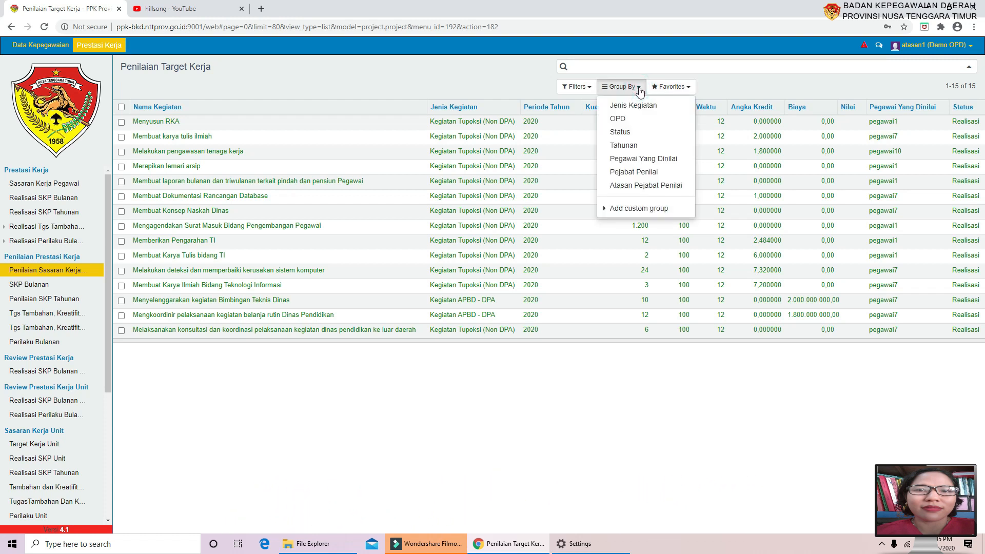
pyautogui.click(634, 162)
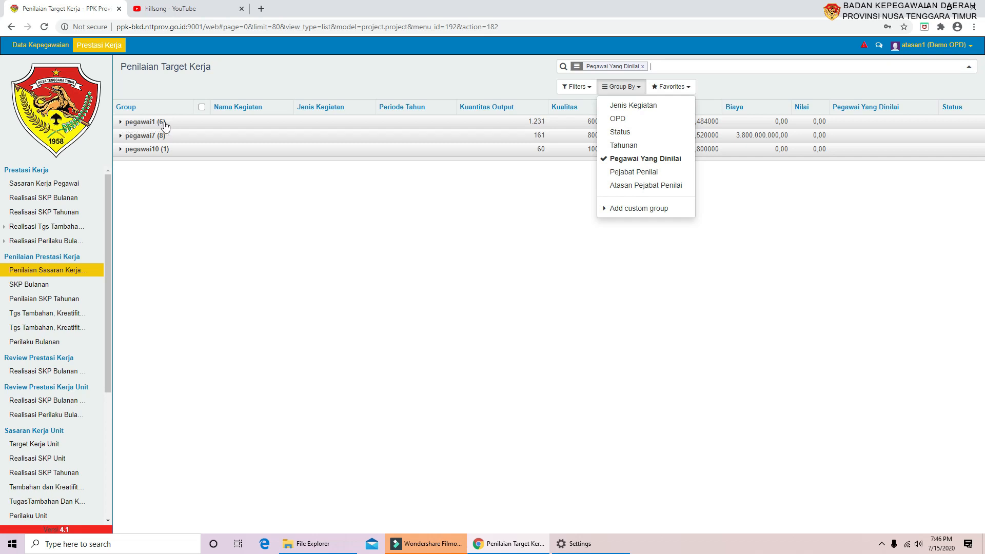
# - Expand the pegawai1 group and open its Menyusun RKA activity
pyautogui.click(122, 123)
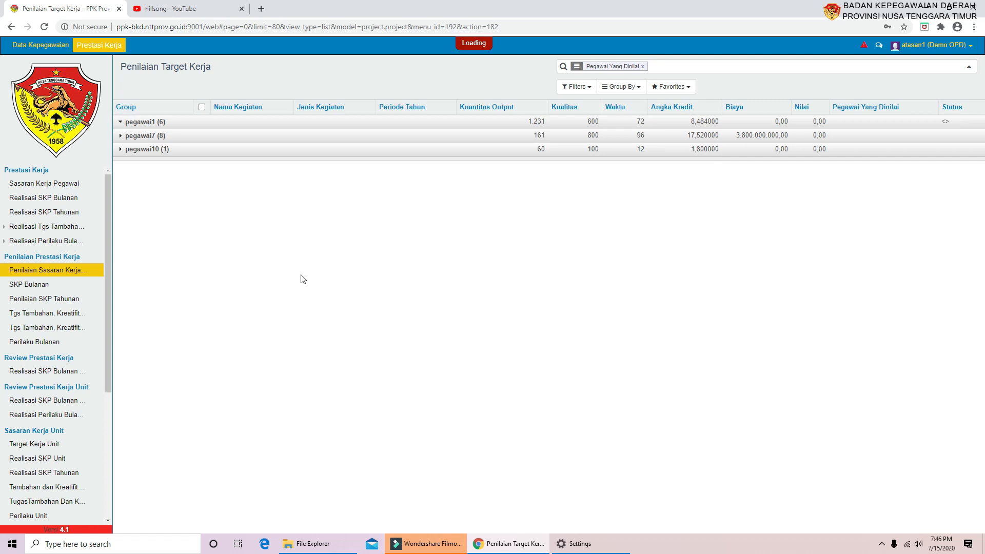
pyautogui.click(146, 122)
pyautogui.click(122, 122)
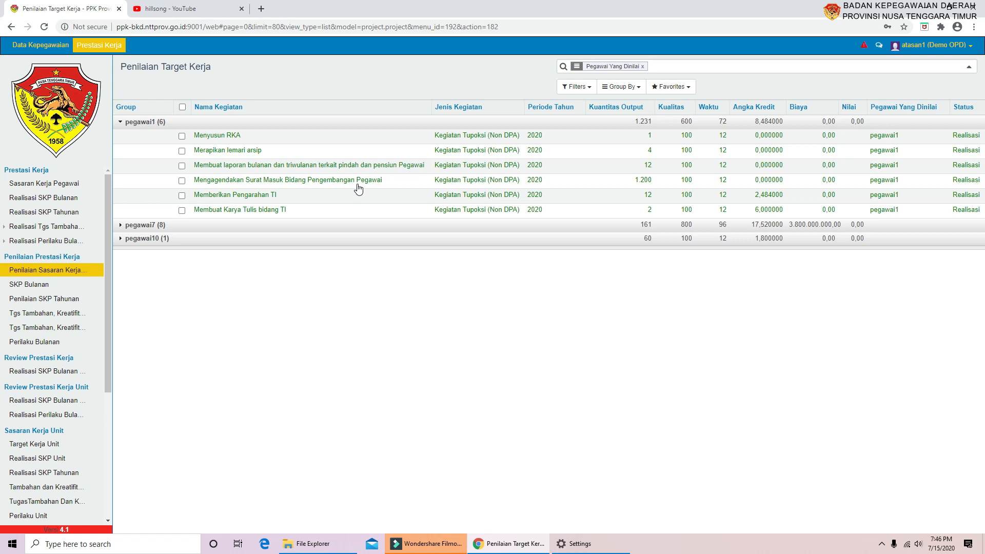
pyautogui.click(223, 137)
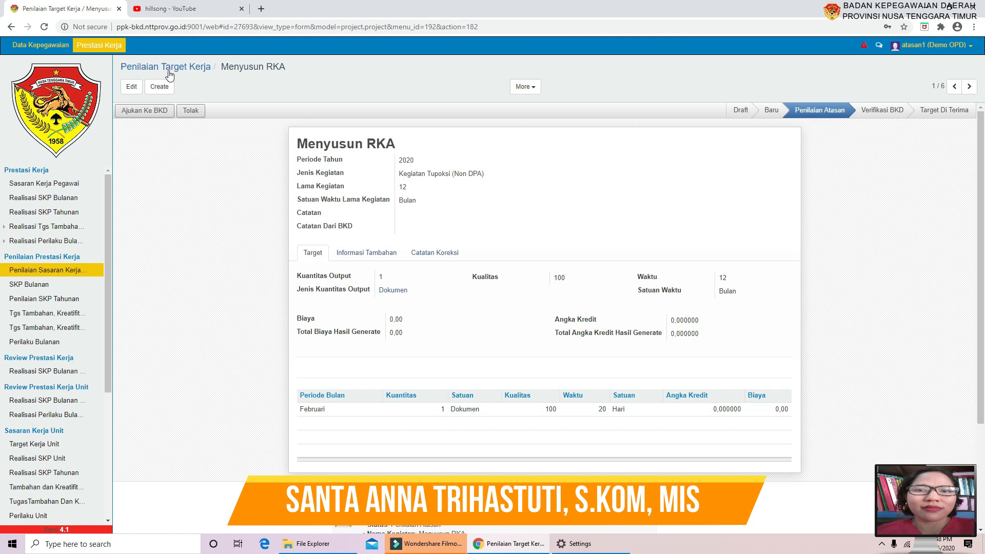
# - Edit the Menyusun RKA target and enter the Catatan "Koreksi : Ubah kuantitas menjadi 2. ubah nomenklatur kegiatan"
pyautogui.click(131, 87)
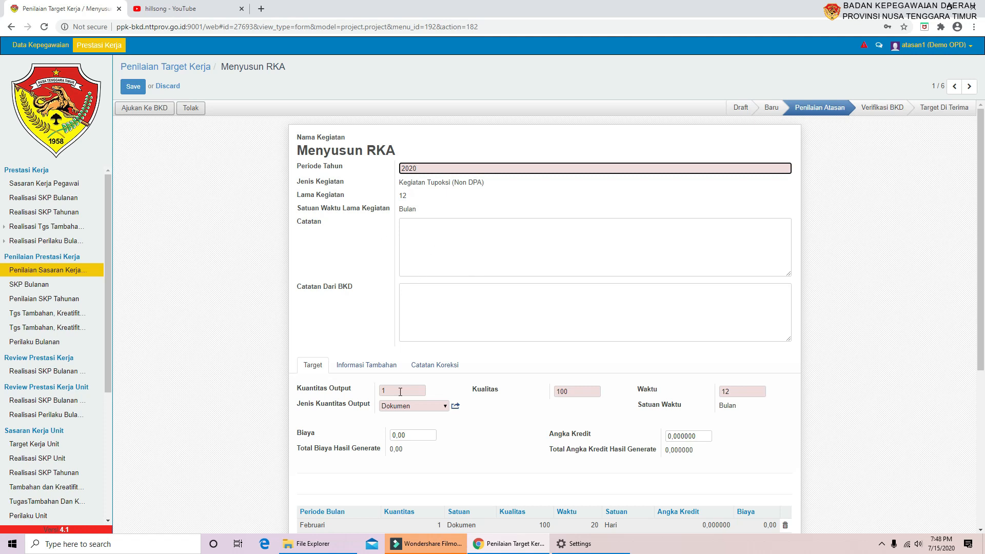
pyautogui.click(439, 236)
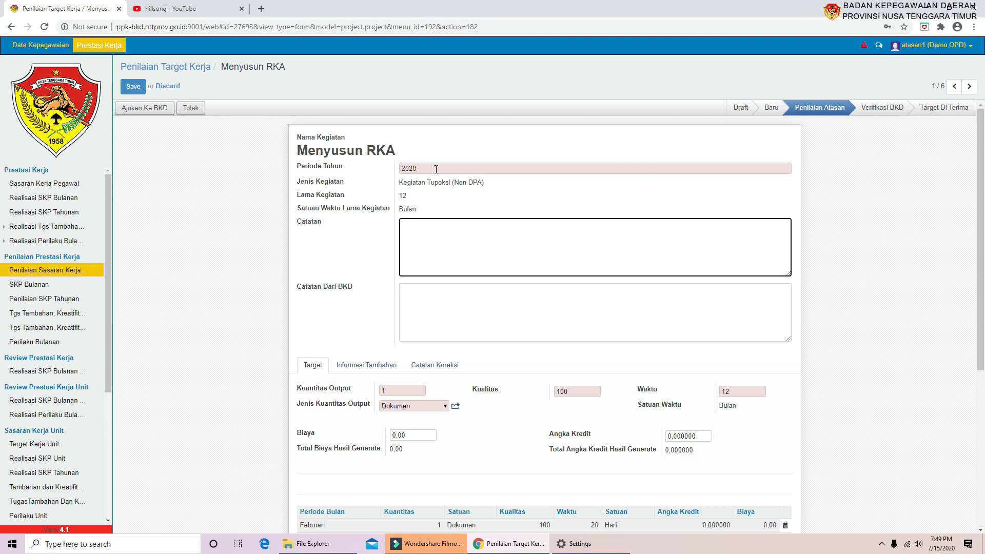
pyautogui.write('Me')
pyautogui.press('BackSpace')
pyautogui.press('BackSpace')
pyautogui.write('Koreksi : ')
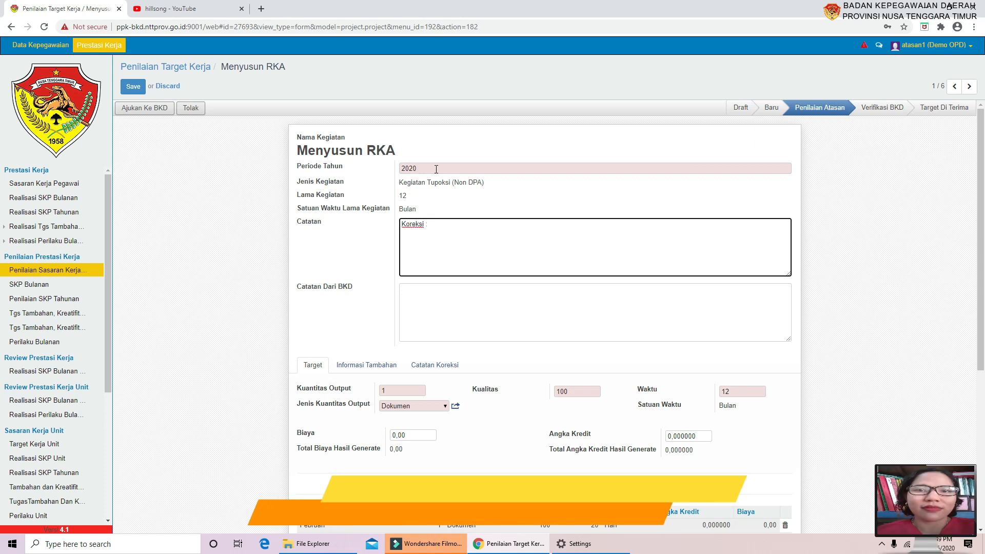
pyautogui.write('Ubah ')
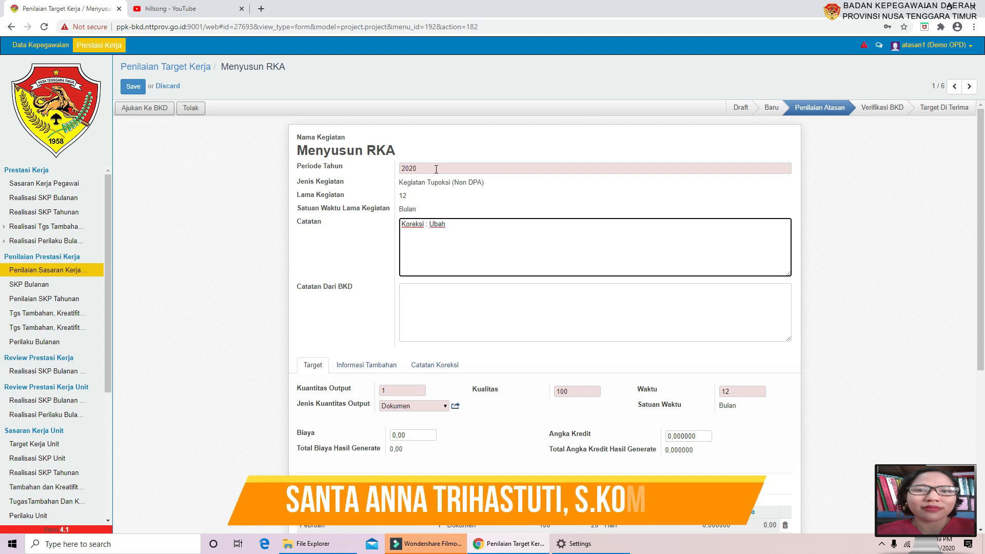
pyautogui.write('kuantitas menjadi 2. ubah nomen')
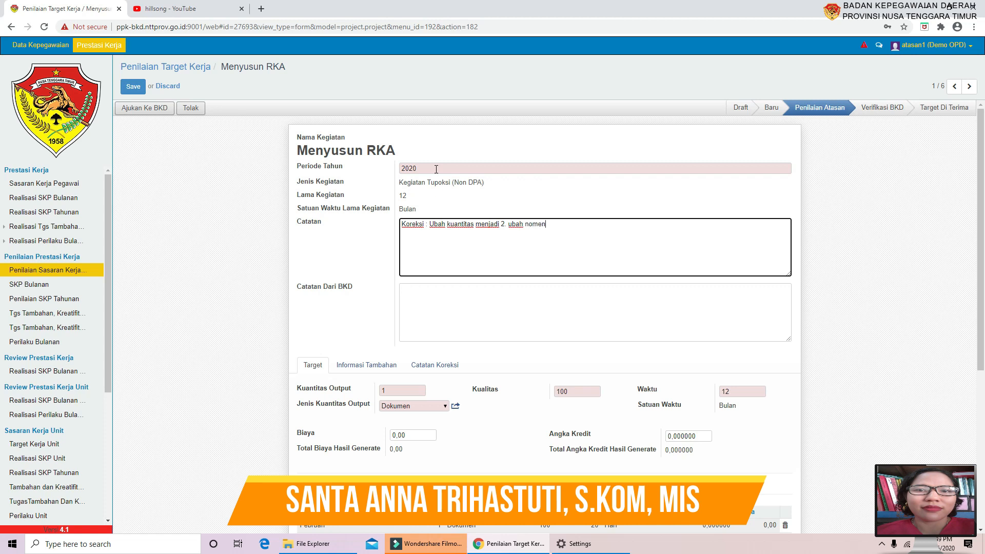
pyautogui.write('r kegiatan')
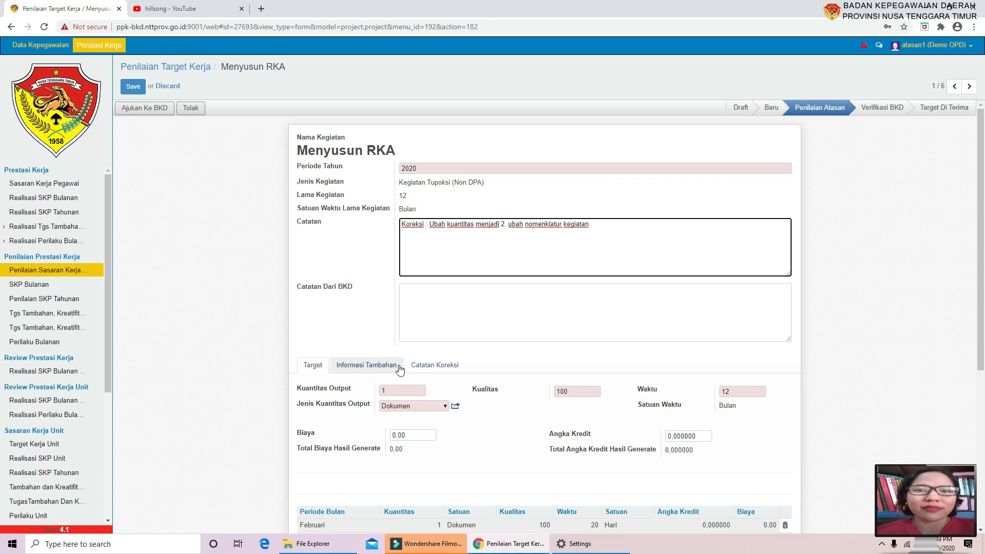
# - Reject the Menyusun RKA target submission and confirm the rejection
pyautogui.click(388, 390)
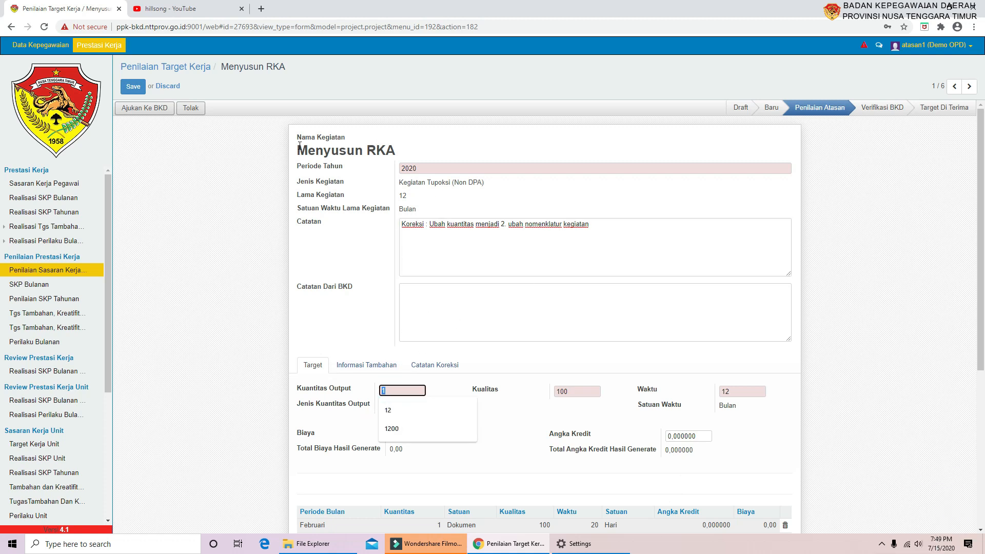
pyautogui.click(495, 333)
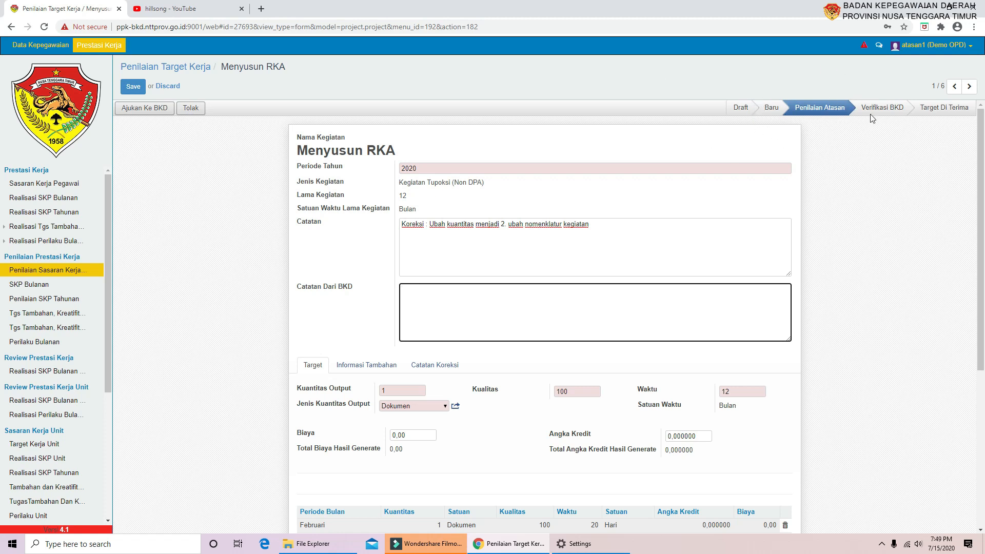
pyautogui.click(193, 113)
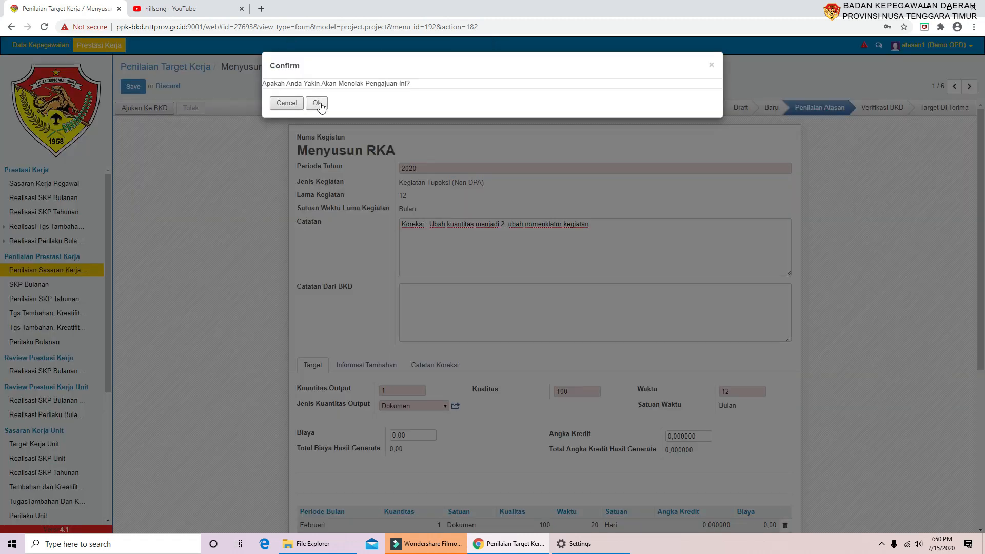
pyautogui.click(324, 107)
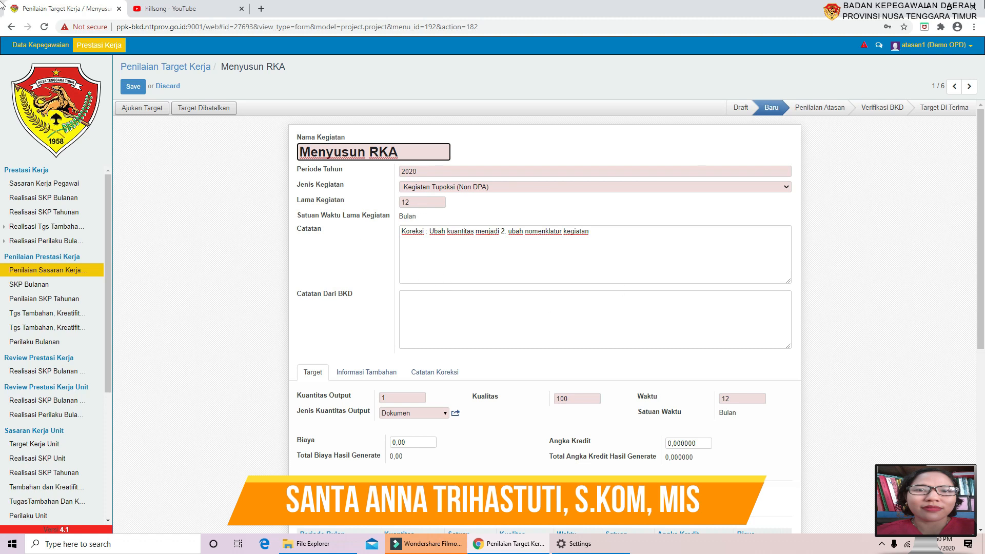
# - Submit the targets "Merapikan lemari arsip" and "Membuat laporan bulanan dan triwulanan terkait pindah dan pensiun Pegawai" to BKD
pyautogui.click(969, 87)
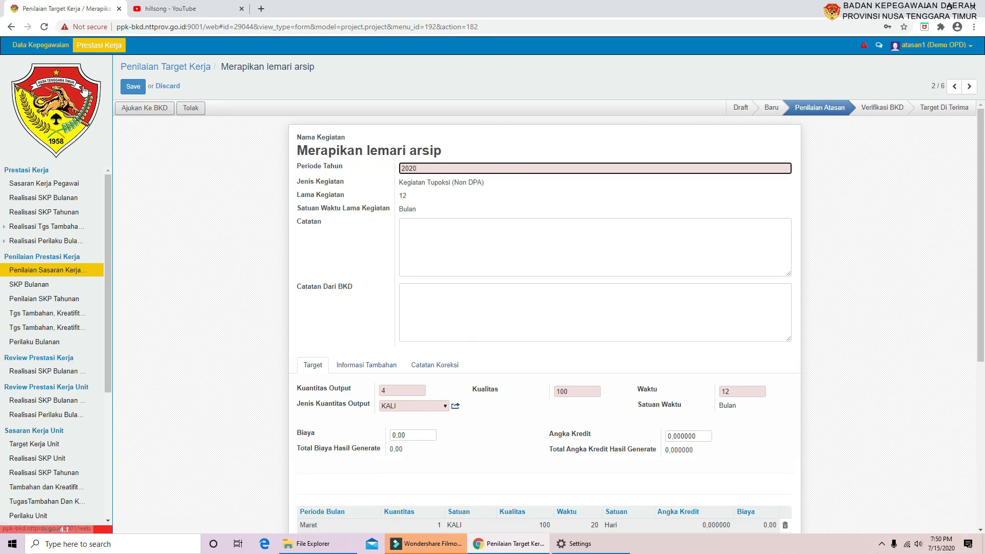
pyautogui.click(138, 111)
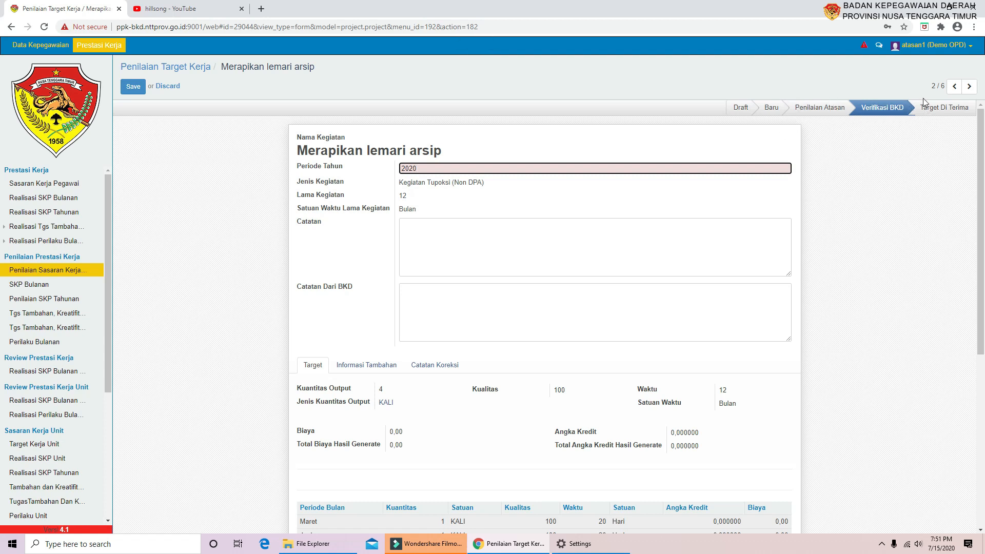
pyautogui.click(969, 88)
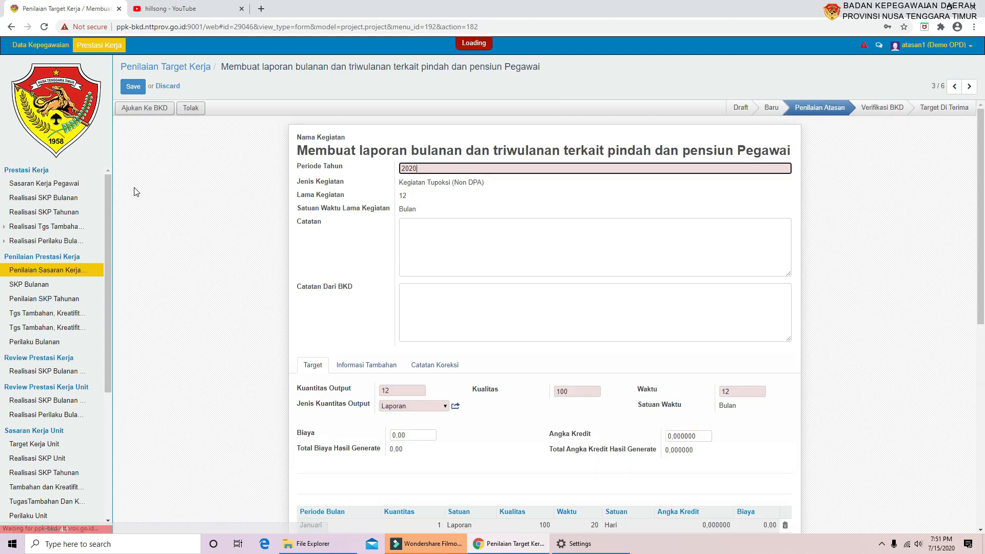
pyautogui.click(154, 110)
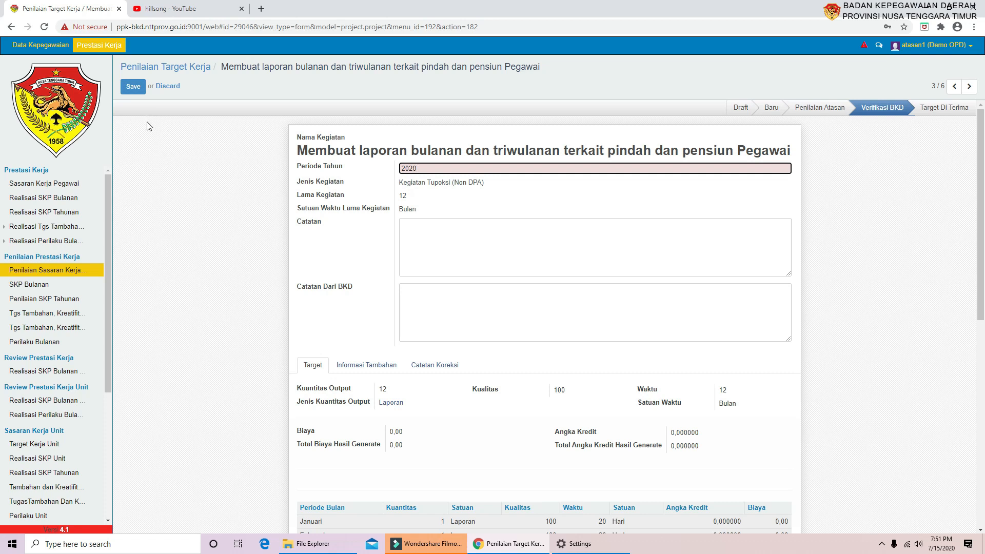
# - Submit the remaining targets to BKD: "Mengagendakan Surat Masuk Bidang Pengembangan Pegawai", "Memberikan Pengarahan TI" and "Membuat Karya Tulis bidang TI"
pyautogui.click(968, 87)
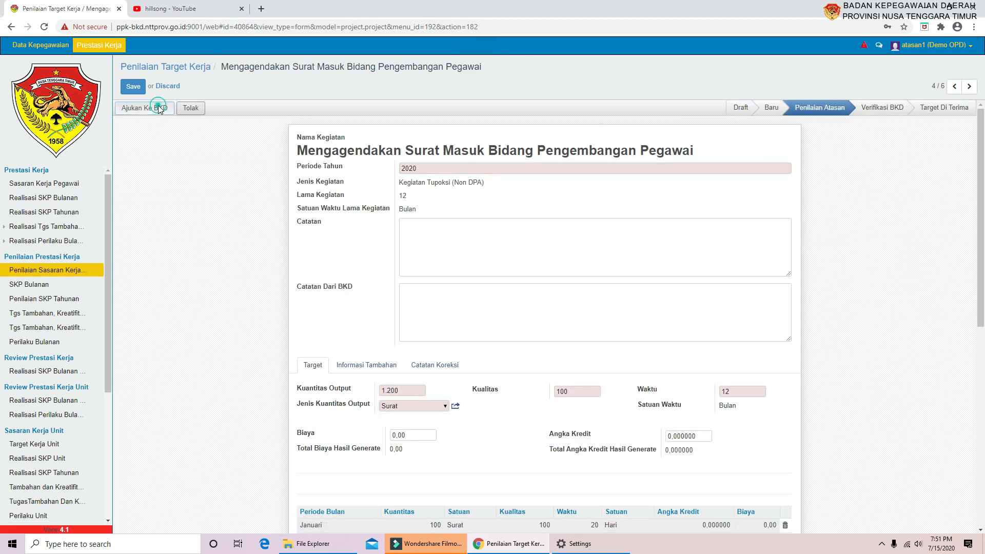
pyautogui.click(968, 86)
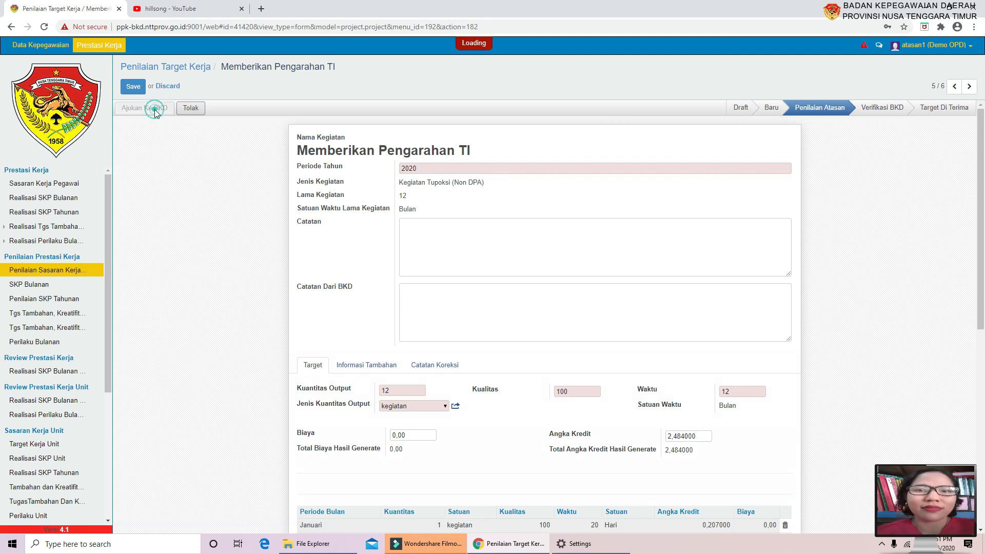
pyautogui.click(968, 88)
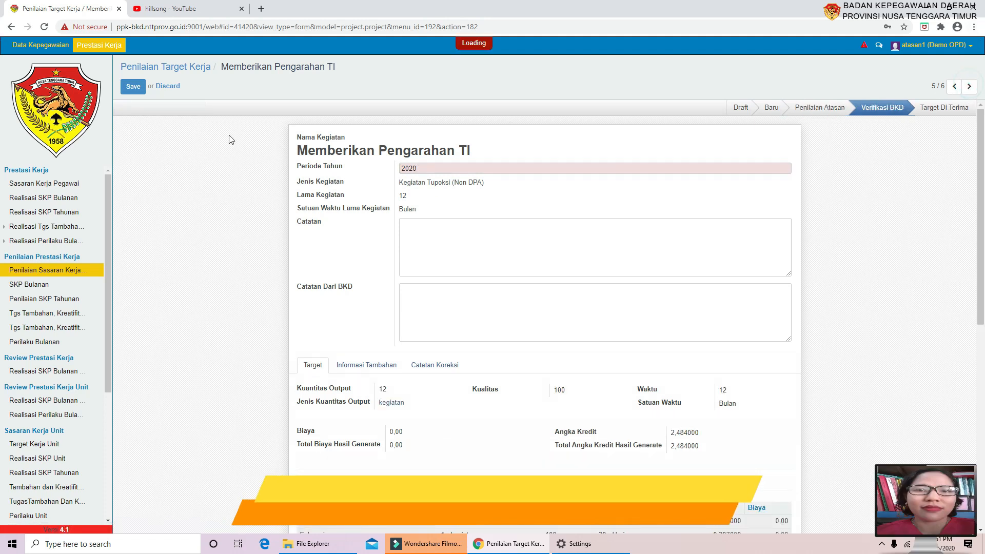
pyautogui.click(158, 109)
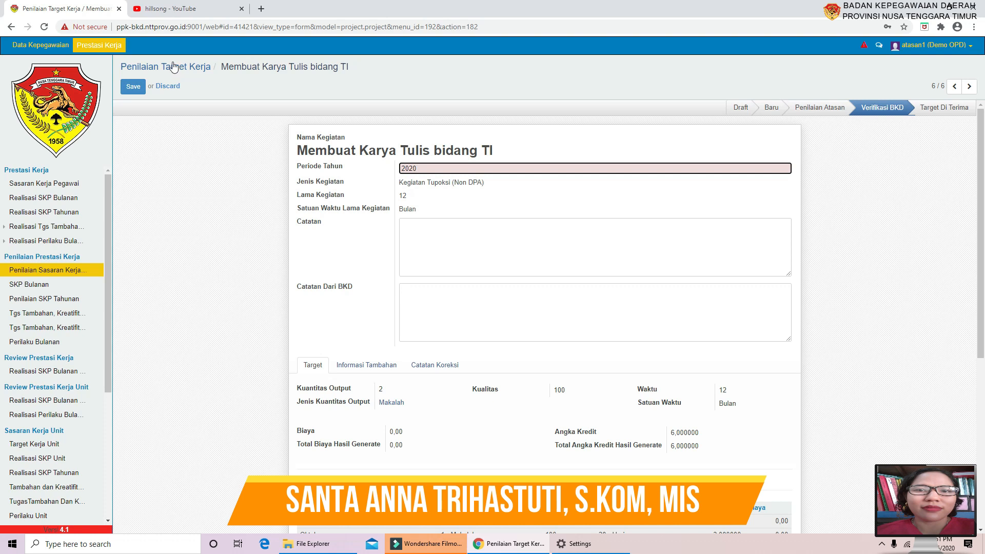
# - Reopen the Penilaian Sasaran Kerja list, group it by Pegawai Yang Dinilai and review the activities under pegawai7
pyautogui.click(54, 276)
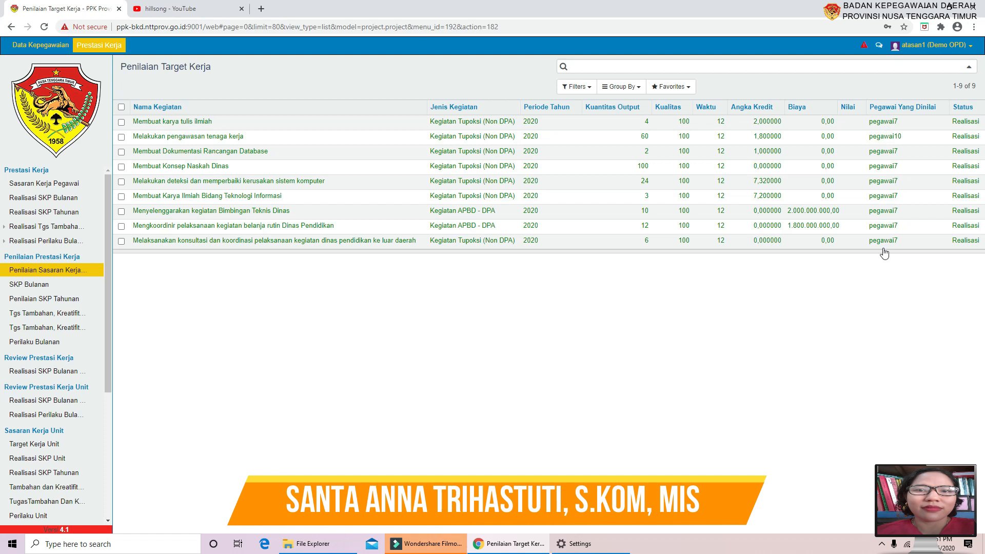
pyautogui.click(624, 88)
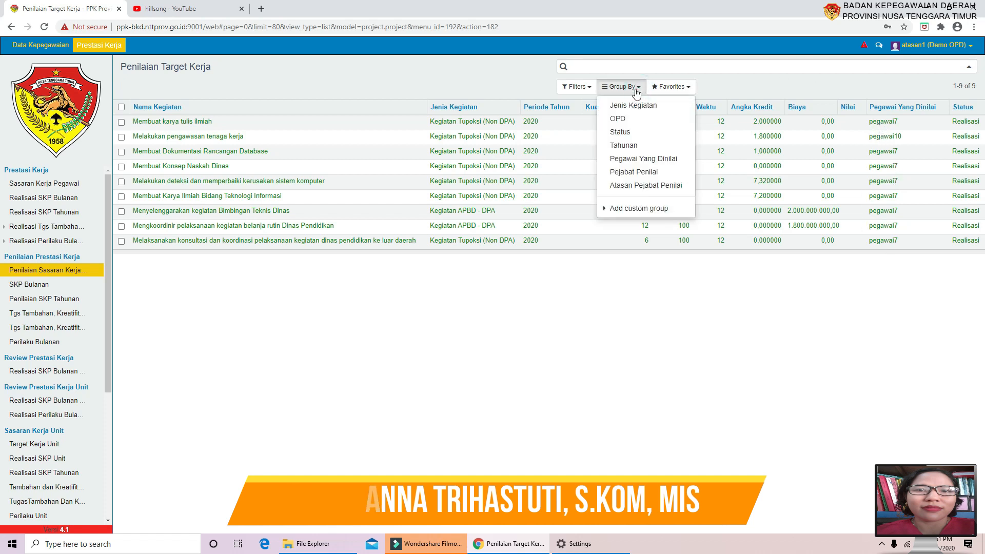
pyautogui.click(620, 159)
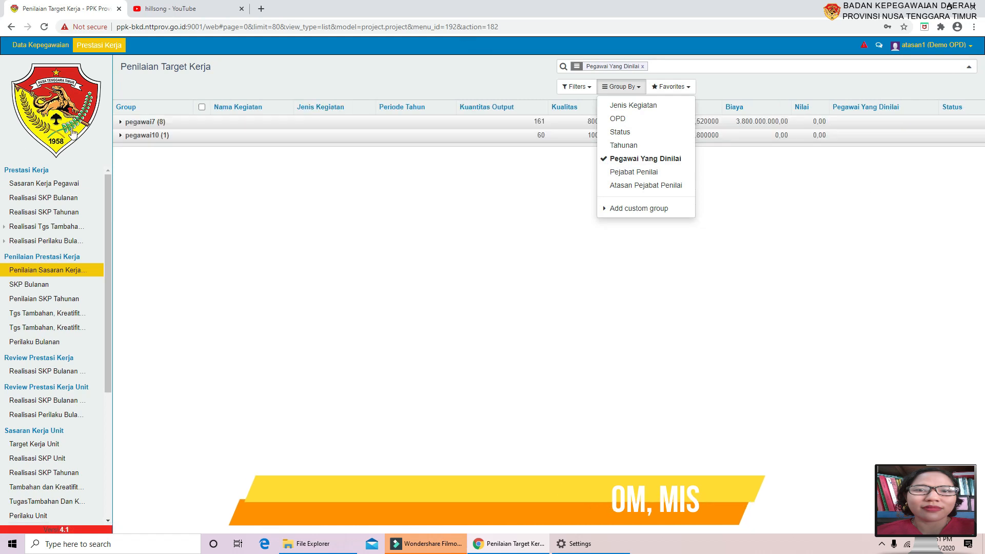
pyautogui.click(136, 123)
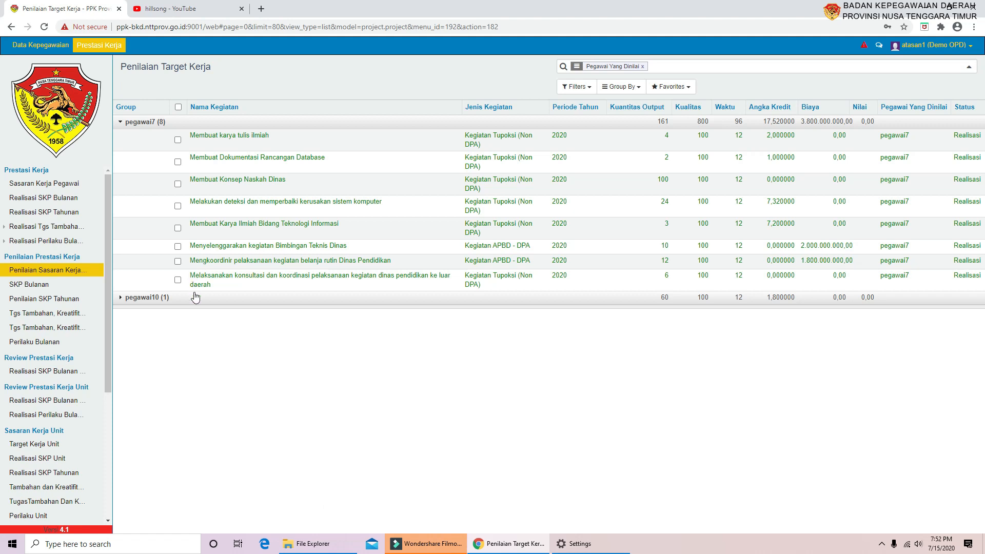
pyautogui.click(118, 123)
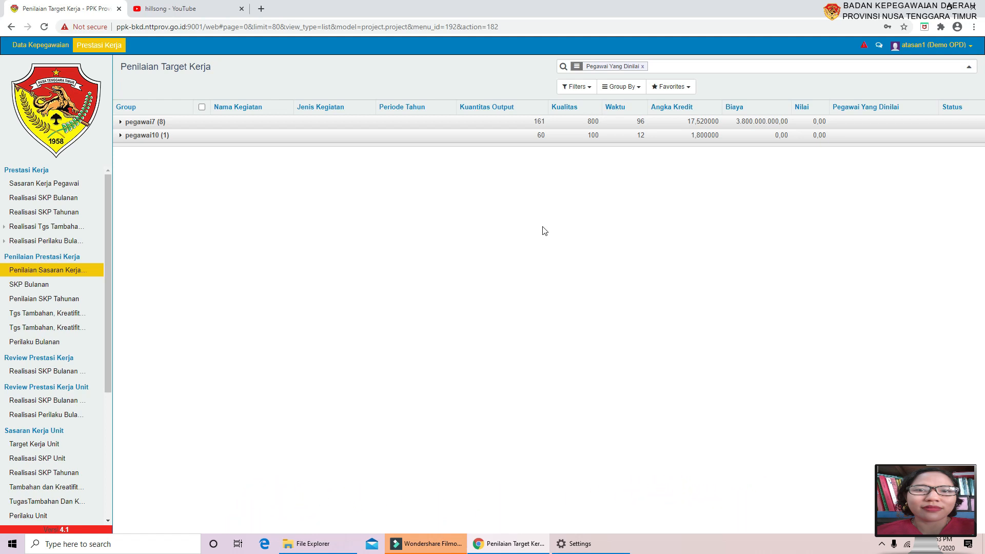
# - Log out of the supervisor account
pyautogui.click(971, 48)
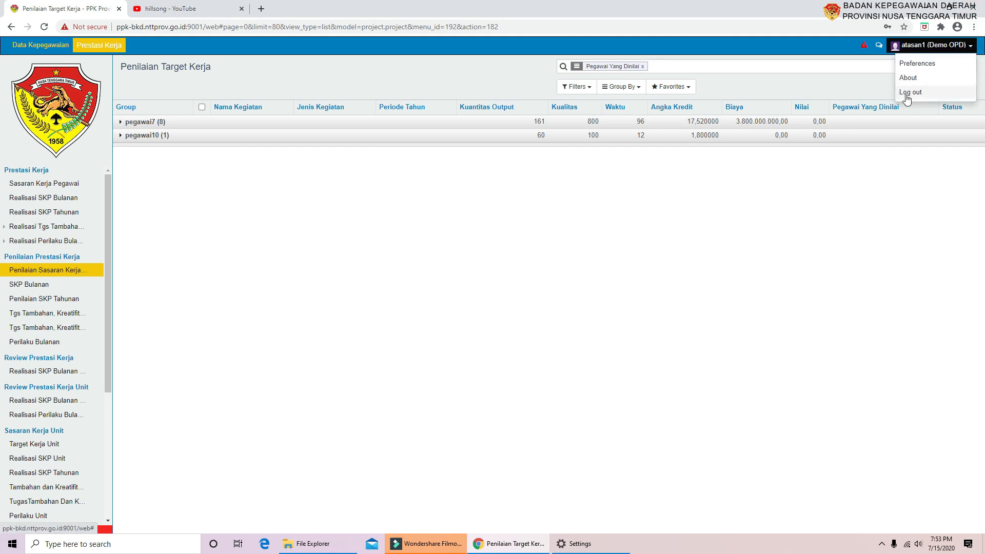
pyautogui.click(906, 94)
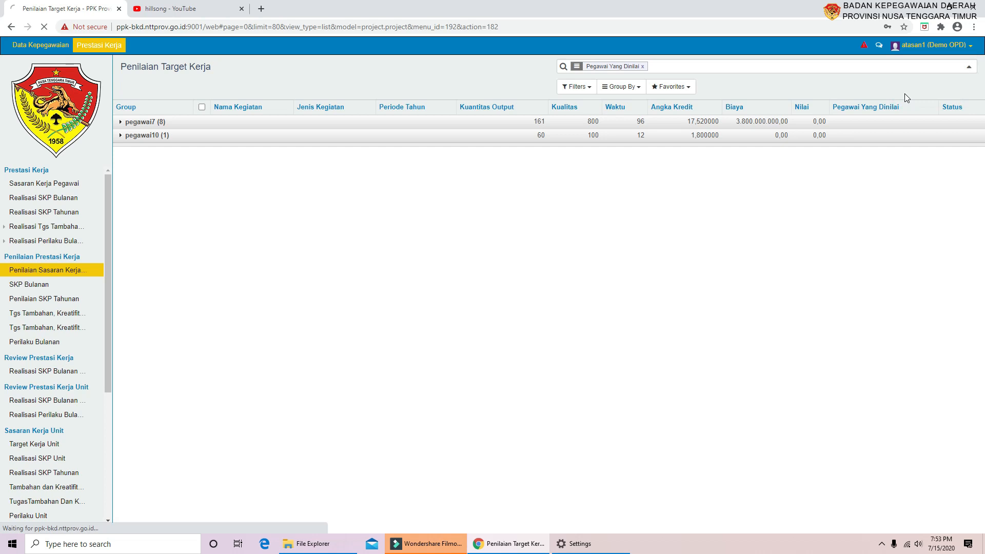